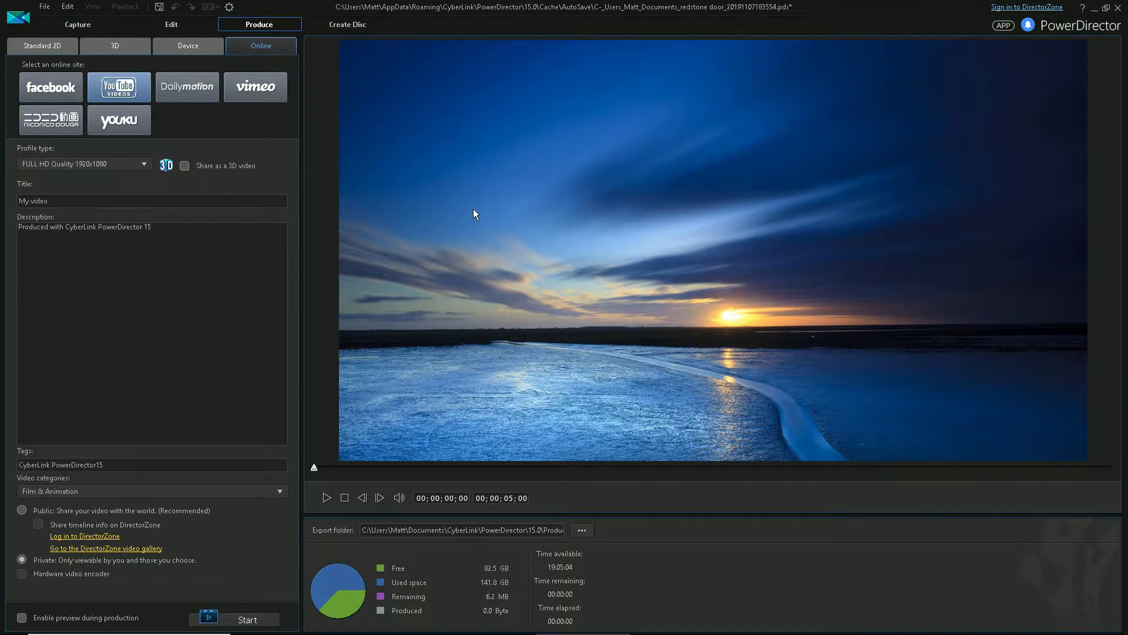
# Step: Start sharing the 1920x1080 movie to YouTube from the Produce > Online tab
pyautogui.click(234, 616)
# Step: Try authorizing YouTube, dismiss the script error, and close the authorization window without signing in
pyautogui.click(599, 456)
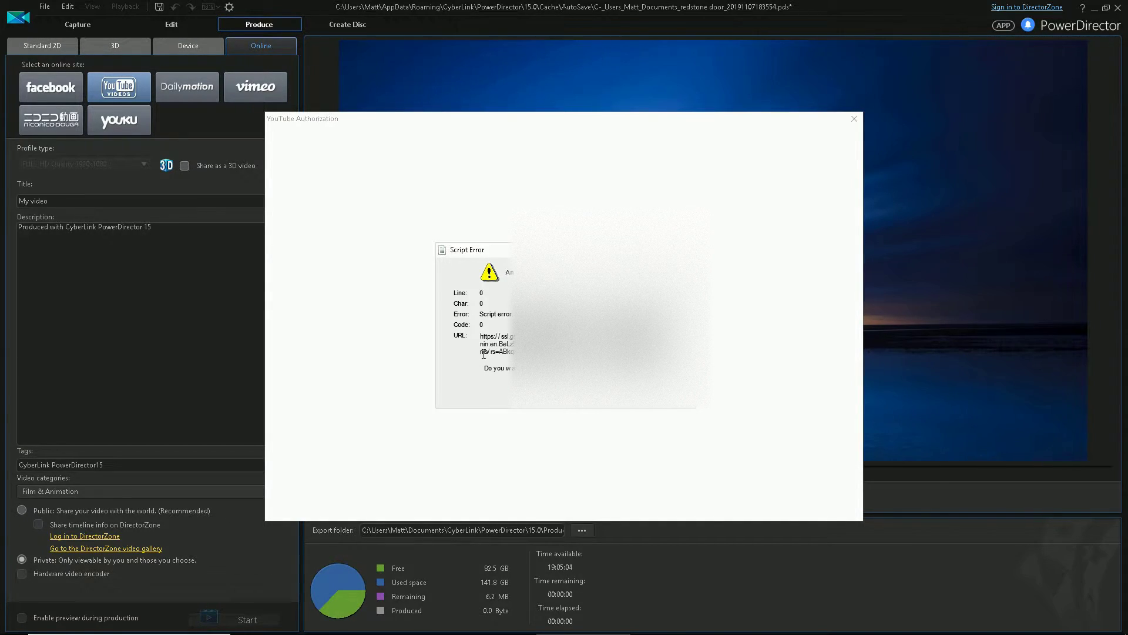
pyautogui.press('Return')
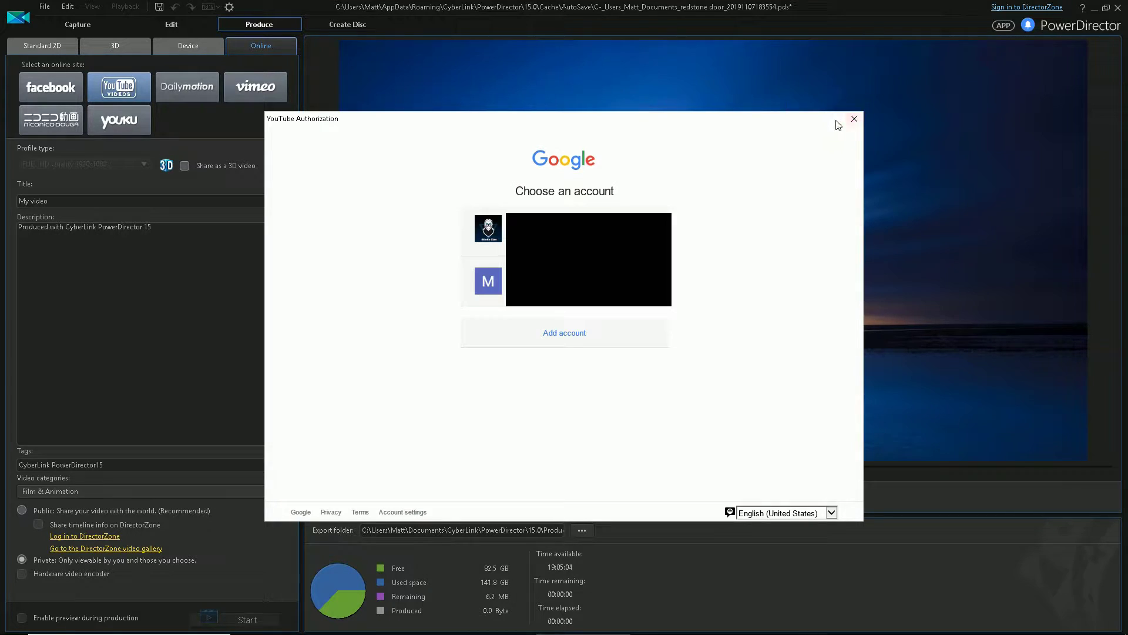
pyautogui.click(853, 119)
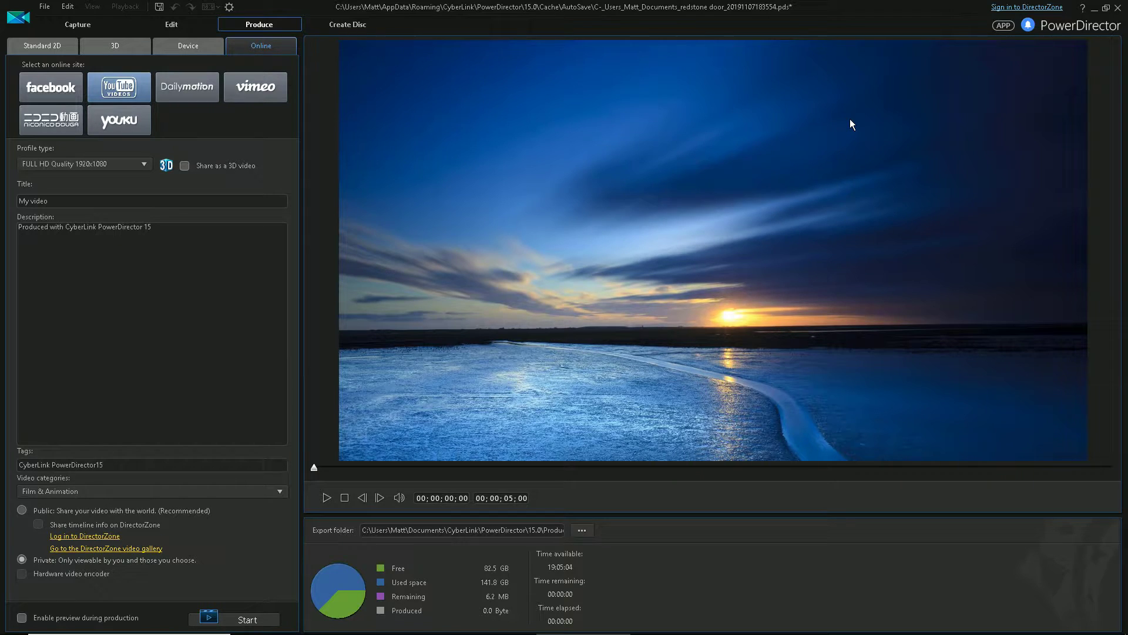
pyautogui.hotkey('alt', 'F9')
pyautogui.click(51, 45)
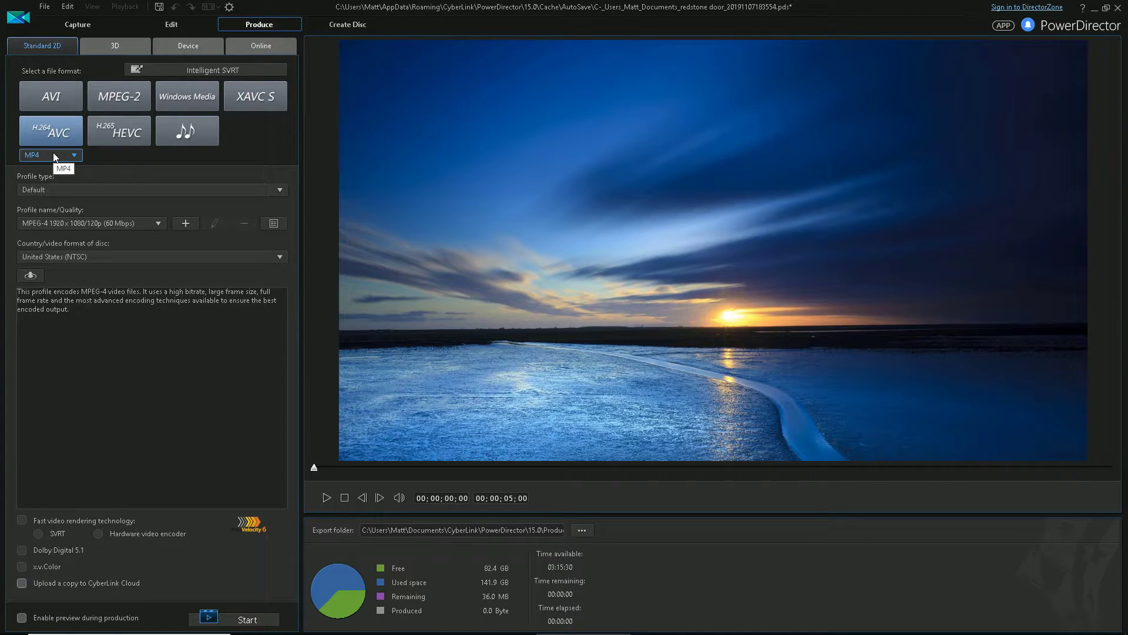
# Step: Glance at the YouTube channel page in Chrome, then return to PowerDirector
pyautogui.hotkey('alt', 'Tab')
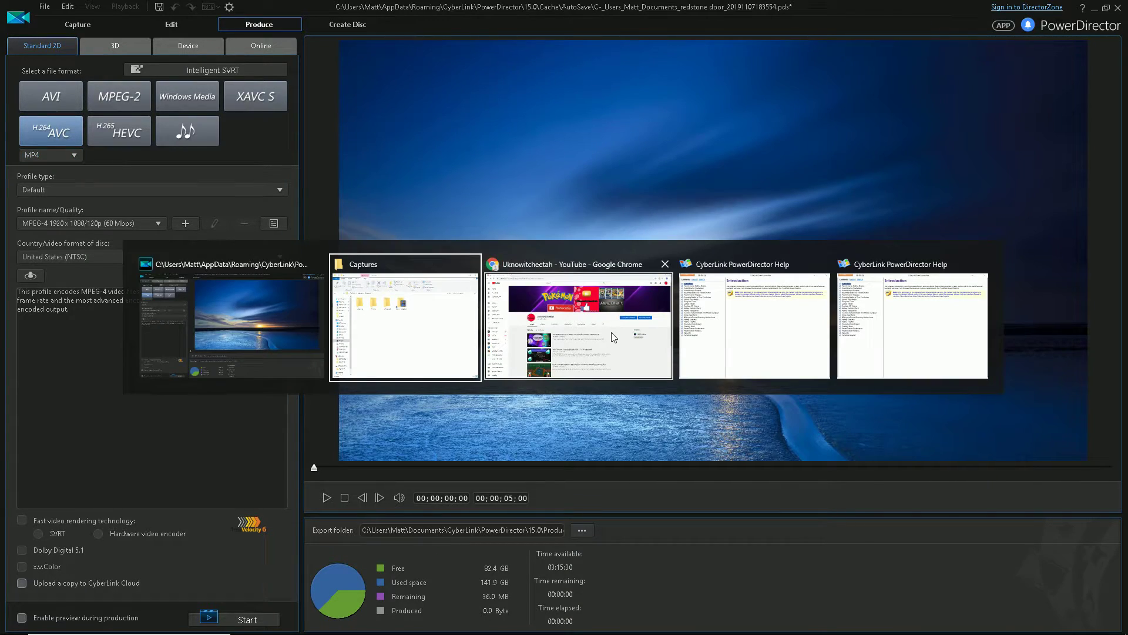
pyautogui.click(609, 335)
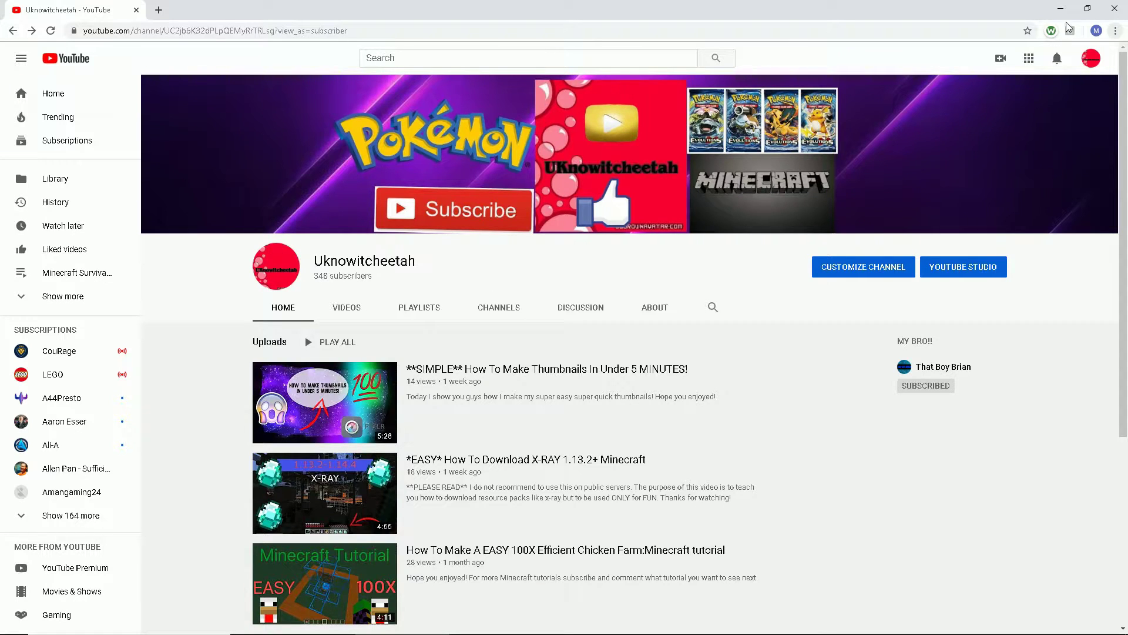
pyautogui.hotkey('alt', 'Tab')
pyautogui.click(394, 265)
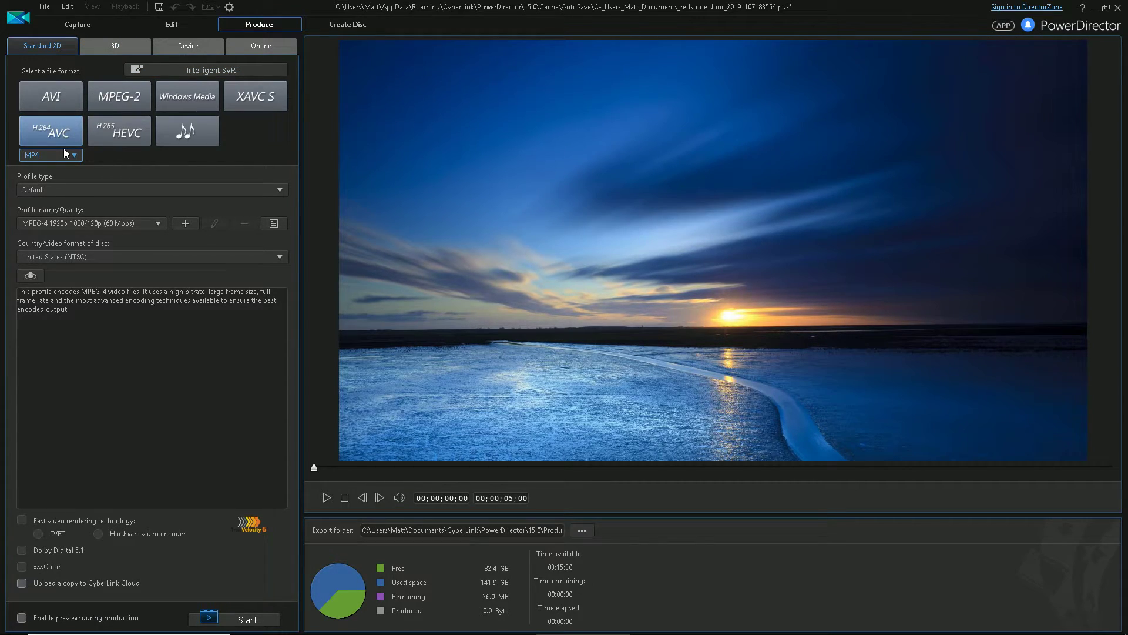
# Step: Keep the MPEG-4 1920x1080/120p 60 Mbps profile and start producing the movie
pyautogui.click(67, 223)
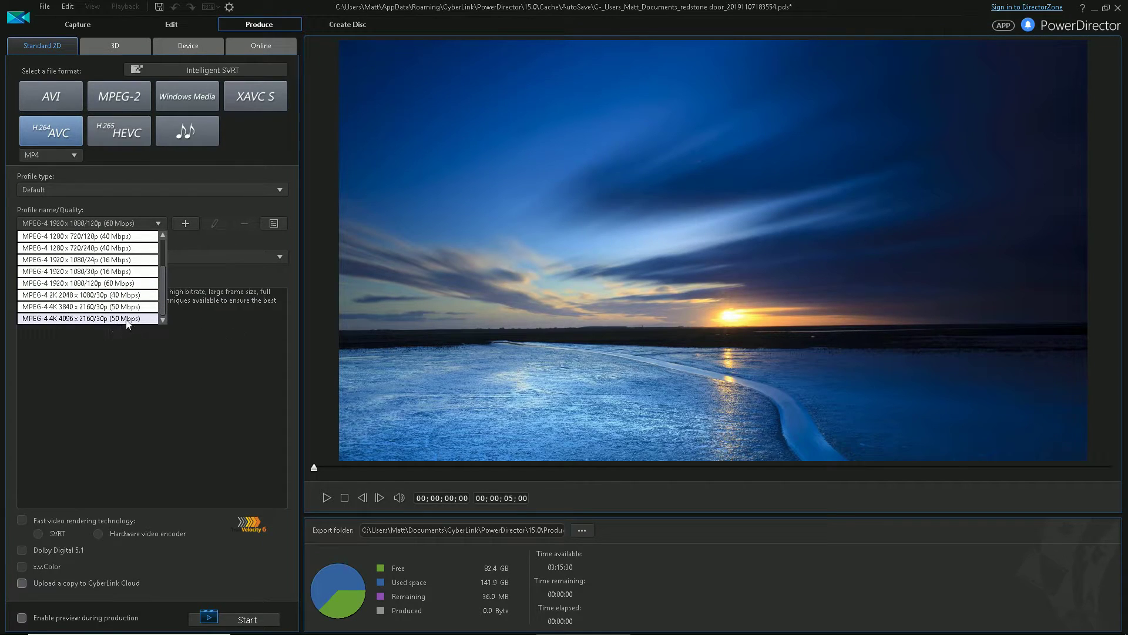
pyautogui.click(119, 283)
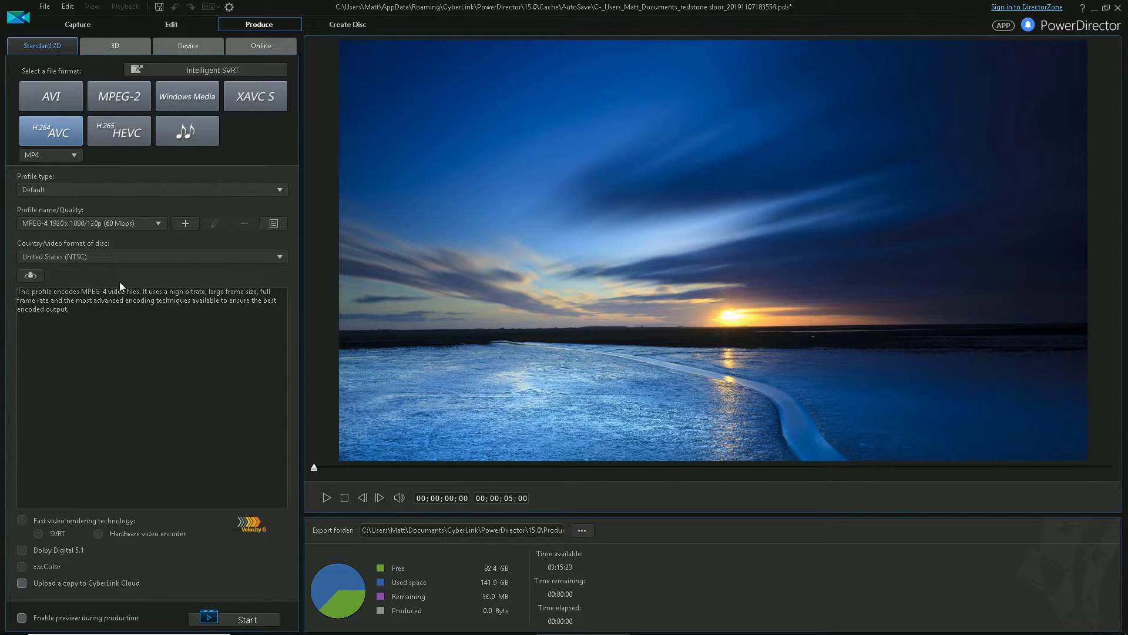
pyautogui.click(109, 223)
pyautogui.click(177, 331)
pyautogui.click(237, 620)
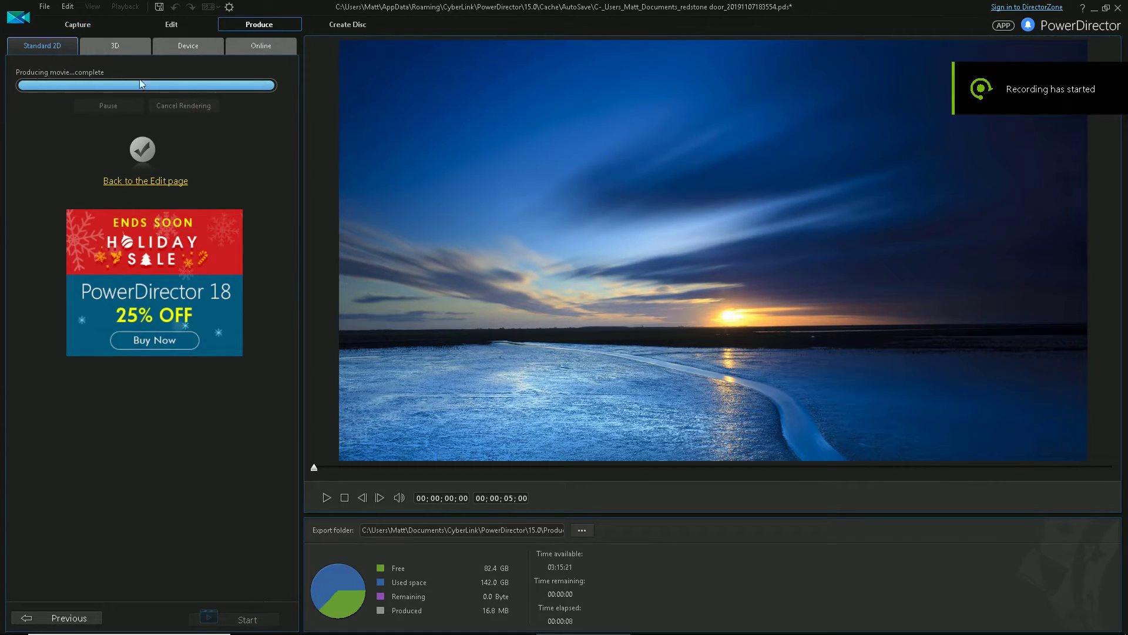
# Step: In YouTube Studio, choose Create > Upload video and open the file picker
pyautogui.hotkey('alt', 'Tab')
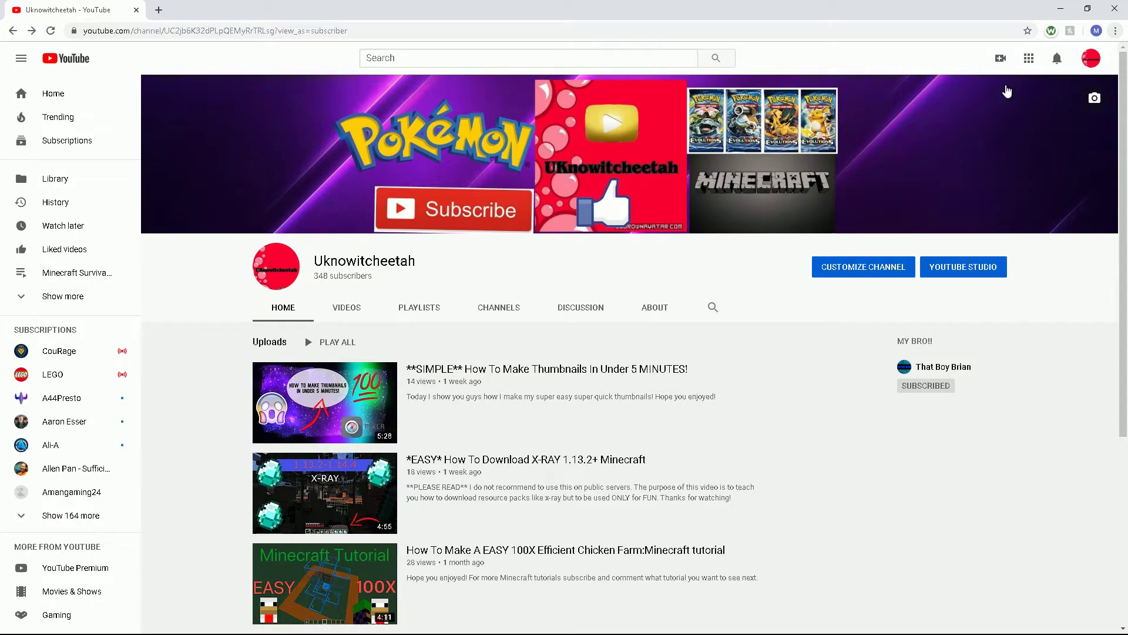
pyautogui.click(1000, 58)
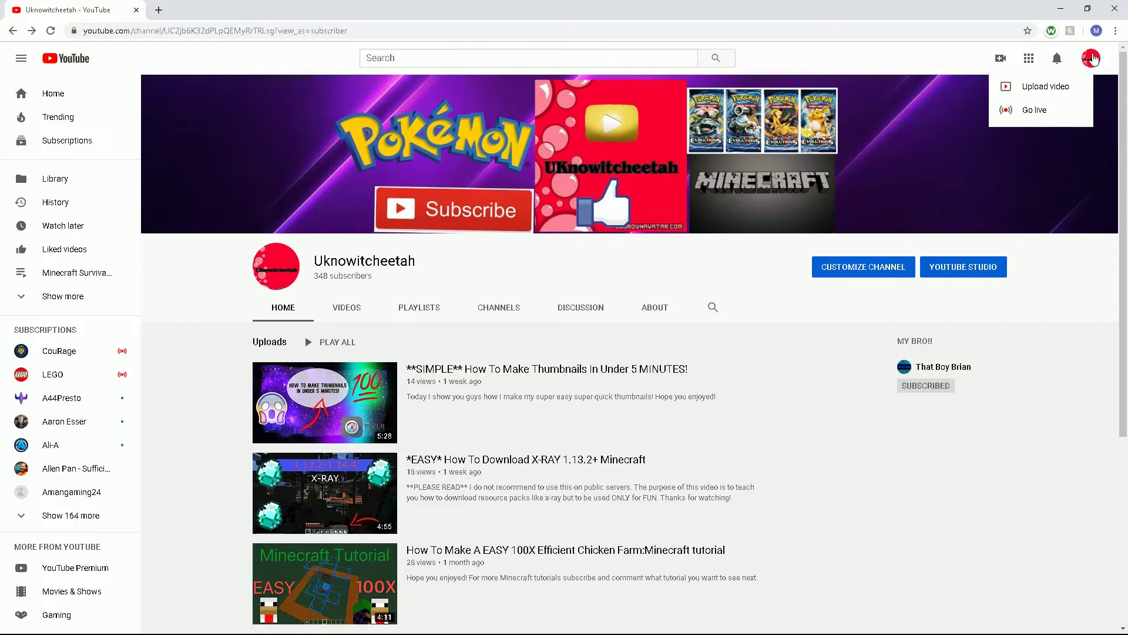
pyautogui.click(1040, 89)
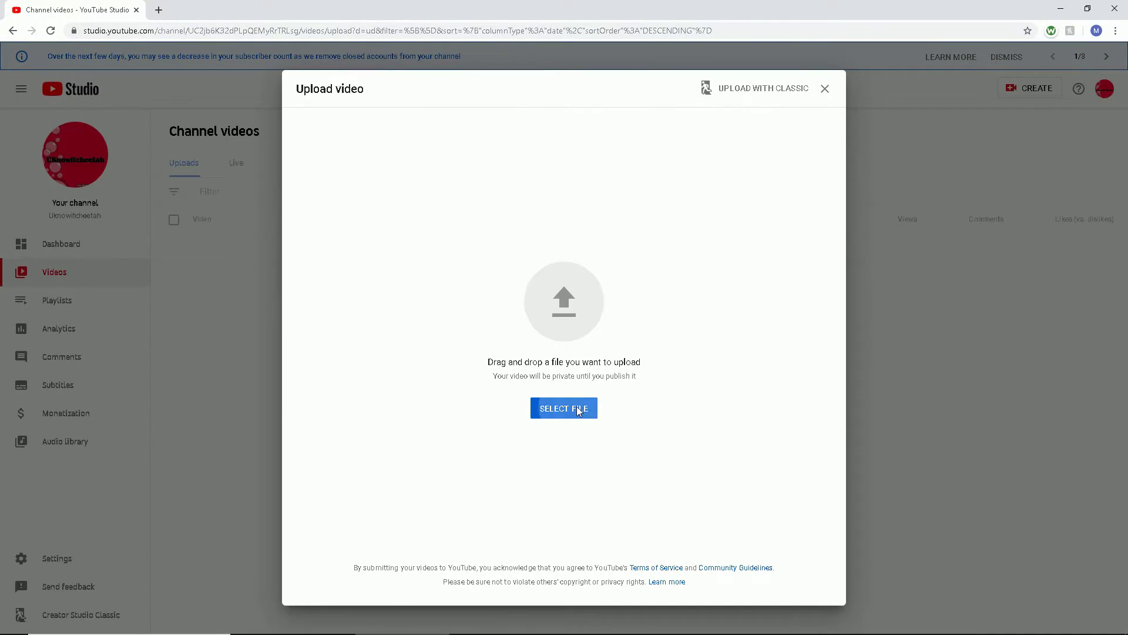
pyautogui.click(565, 409)
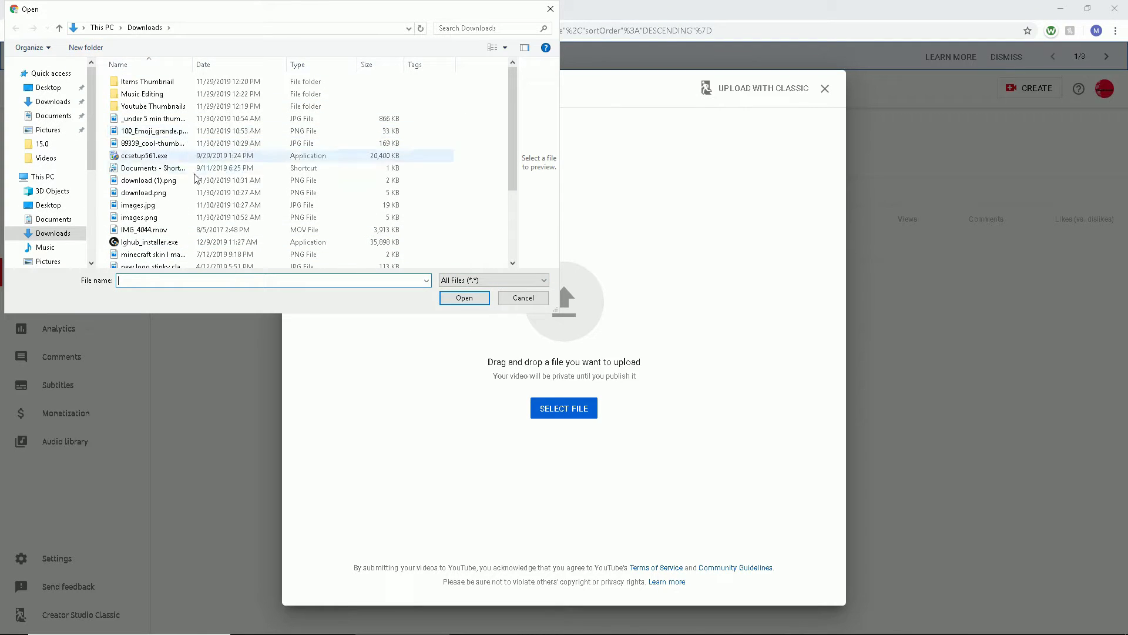
pyautogui.scroll(-1, 53, 163)
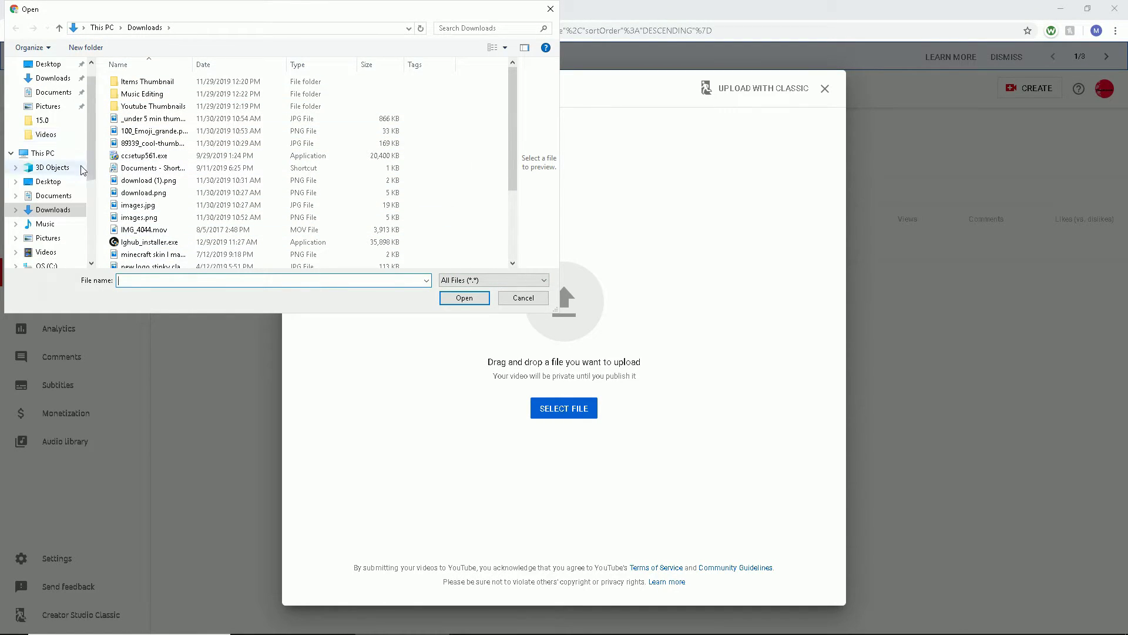
# Step: Back in PowerDirector, browse the export folder path to find where Produce.mp4 was saved
pyautogui.hotkey('alt', 'Tab')
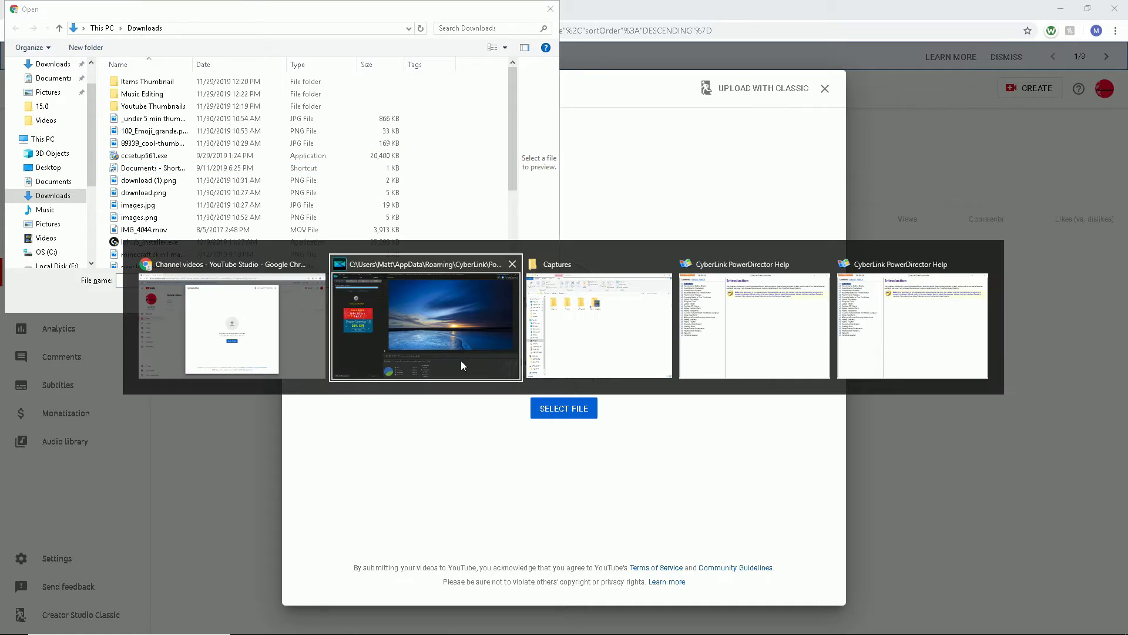
pyautogui.click(478, 323)
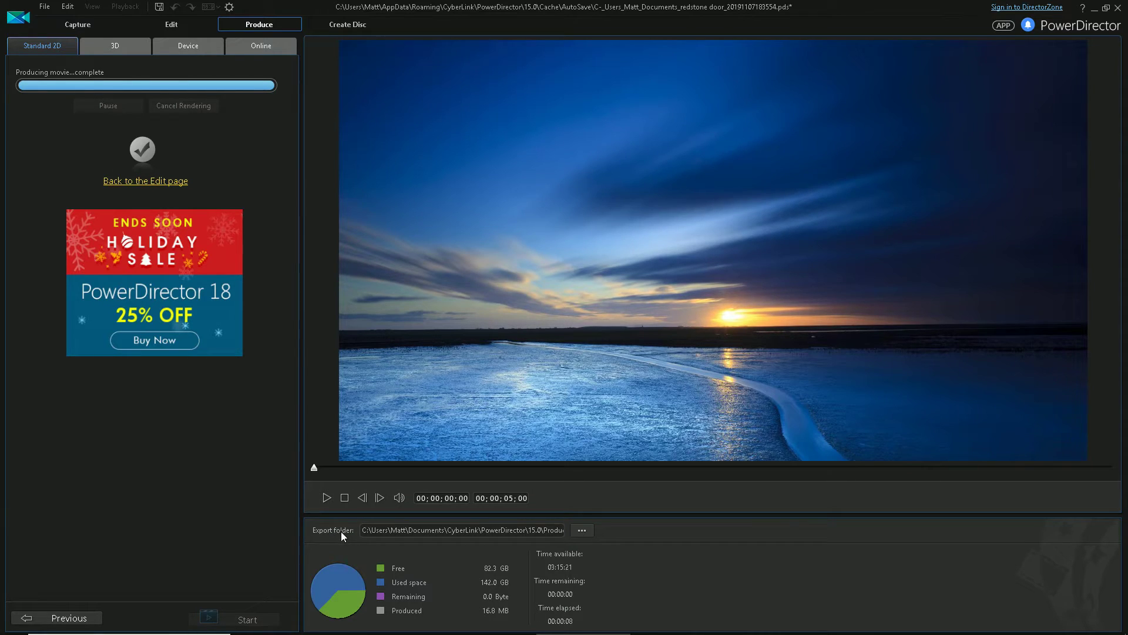
pyautogui.moveTo(464, 533); pyautogui.dragTo(498, 532)
pyautogui.click(491, 529)
pyautogui.click(582, 531)
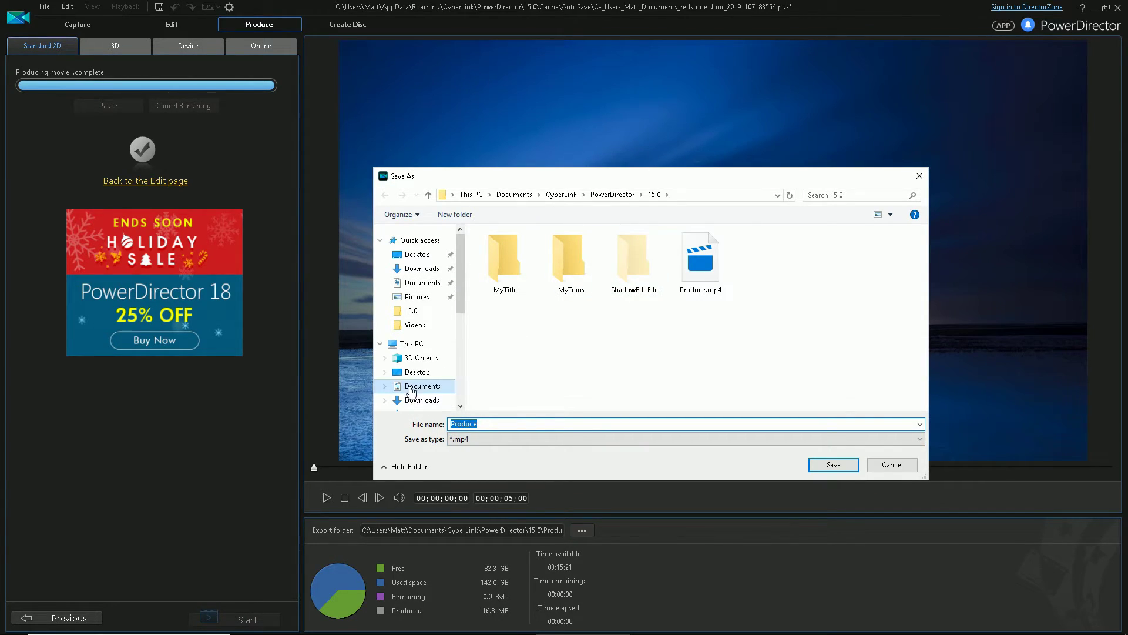
pyautogui.moveTo(414, 372)
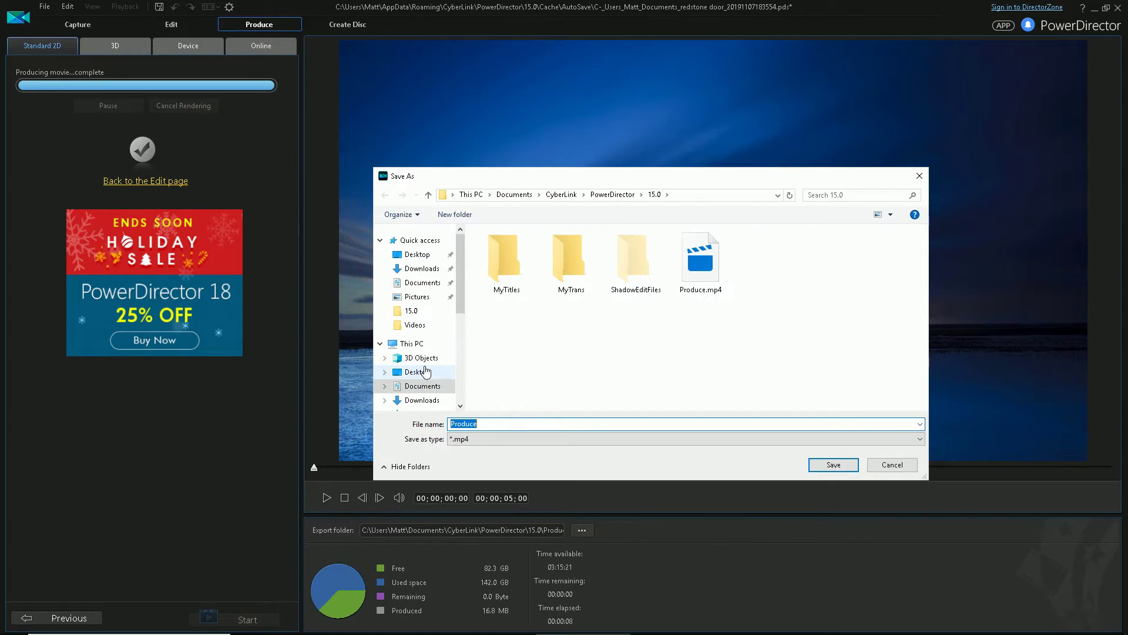
# Step: Browse the file picker to This PC > Documents, checking PowerDirector's save path
pyautogui.hotkey('alt', 'Tab')
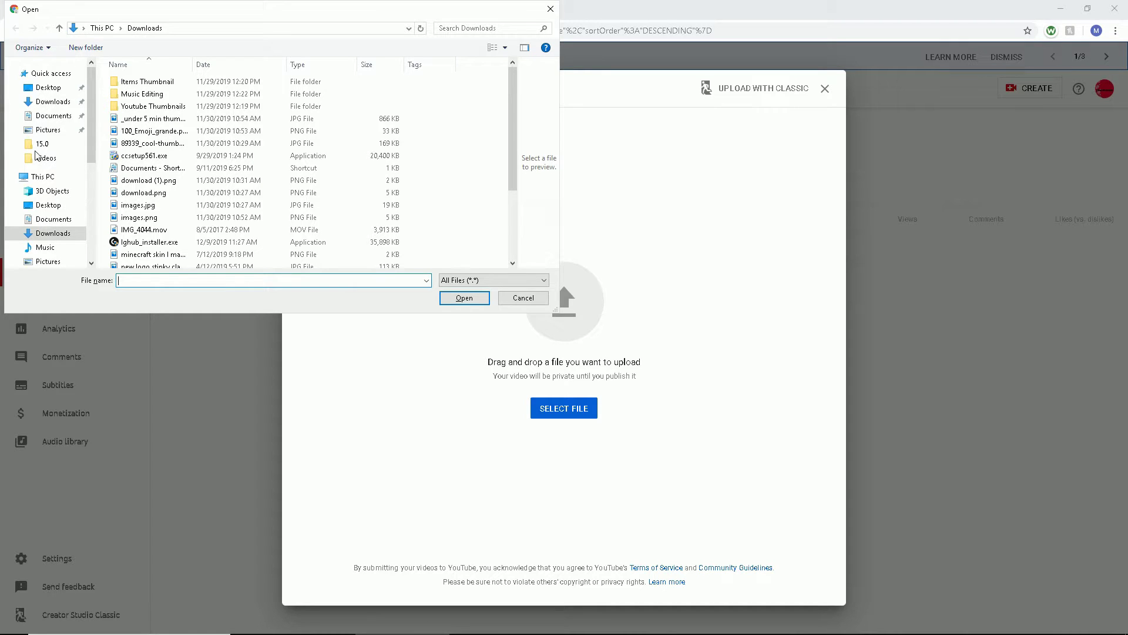
pyautogui.click(43, 177)
pyautogui.click(55, 220)
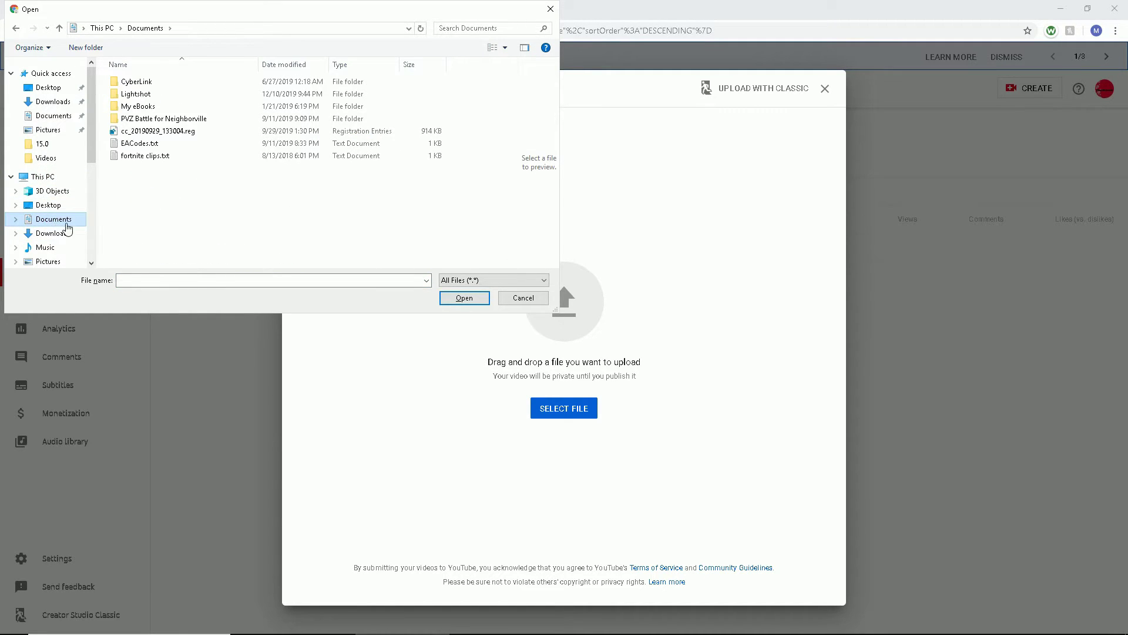
pyautogui.hotkey('alt', 'Tab')
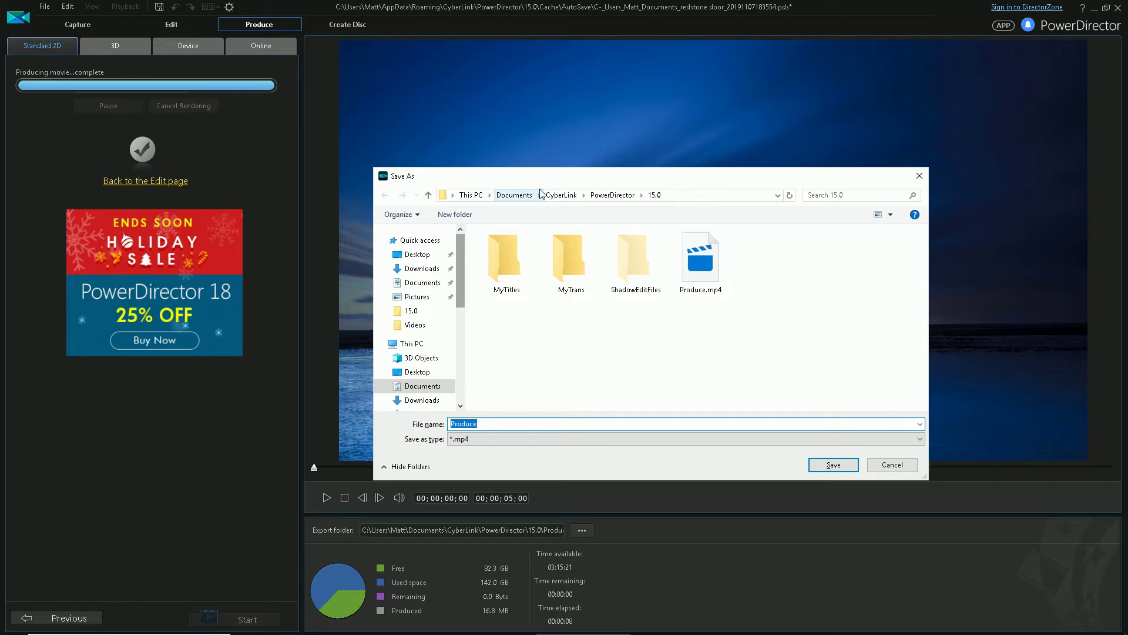
pyautogui.hotkey('alt', 'Tab')
# Step: Open CyberLink > PowerDirector > 15.0 and pick Produce.mp4 for upload
pyautogui.doubleClick(137, 82)
pyautogui.hotkey('alt', 'Tab')
pyautogui.hotkey('alt', 'Tab')
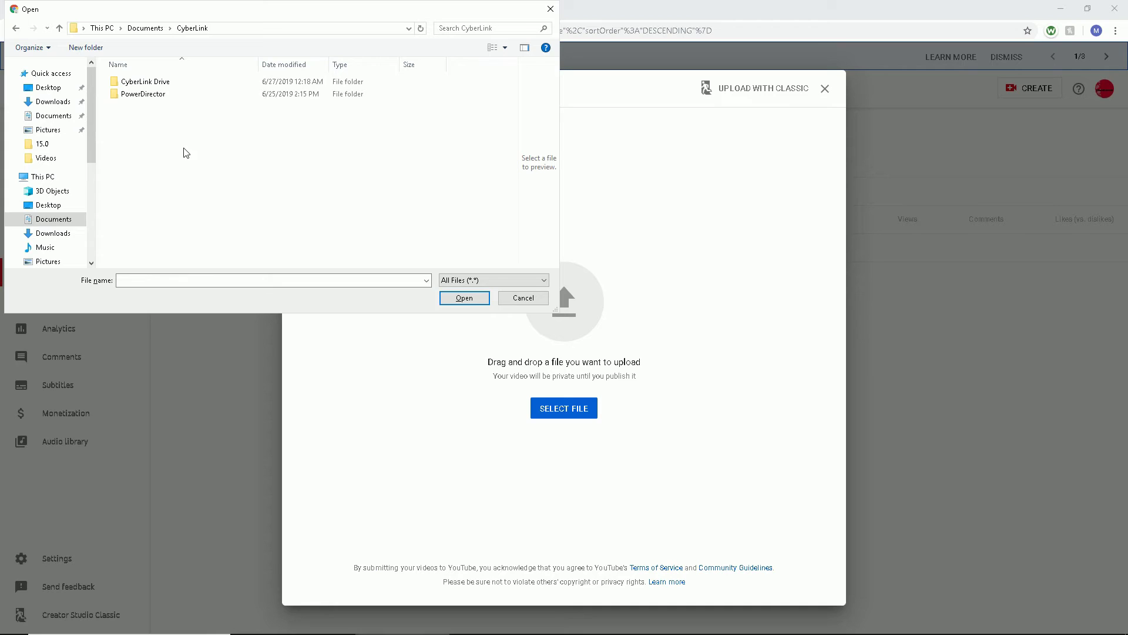
pyautogui.doubleClick(132, 95)
pyautogui.doubleClick(143, 85)
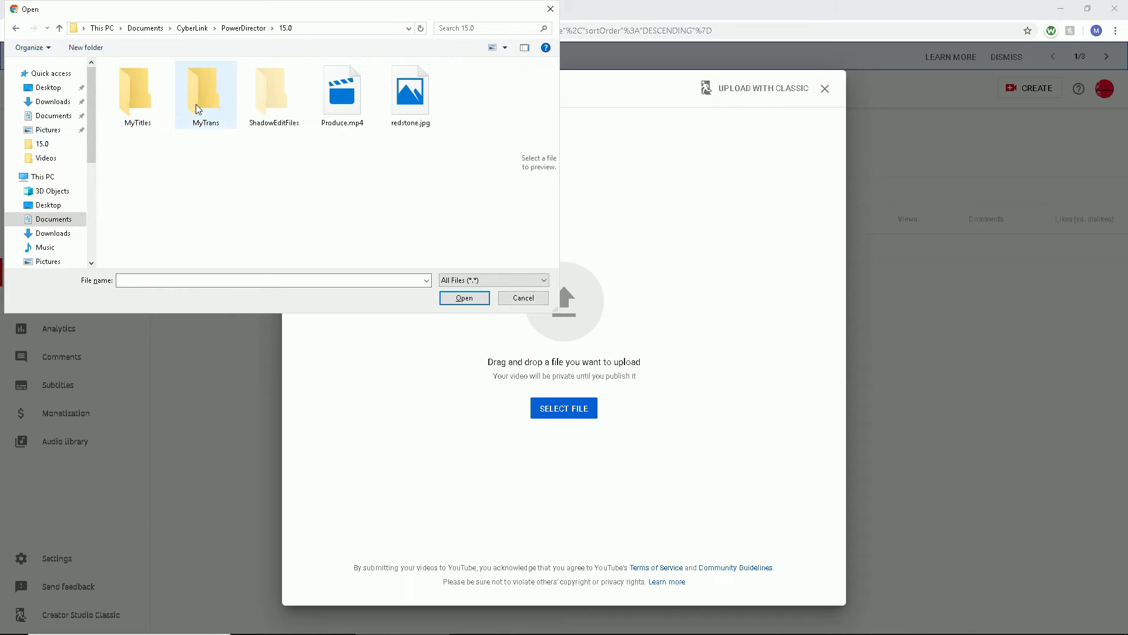
pyautogui.doubleClick(338, 121)
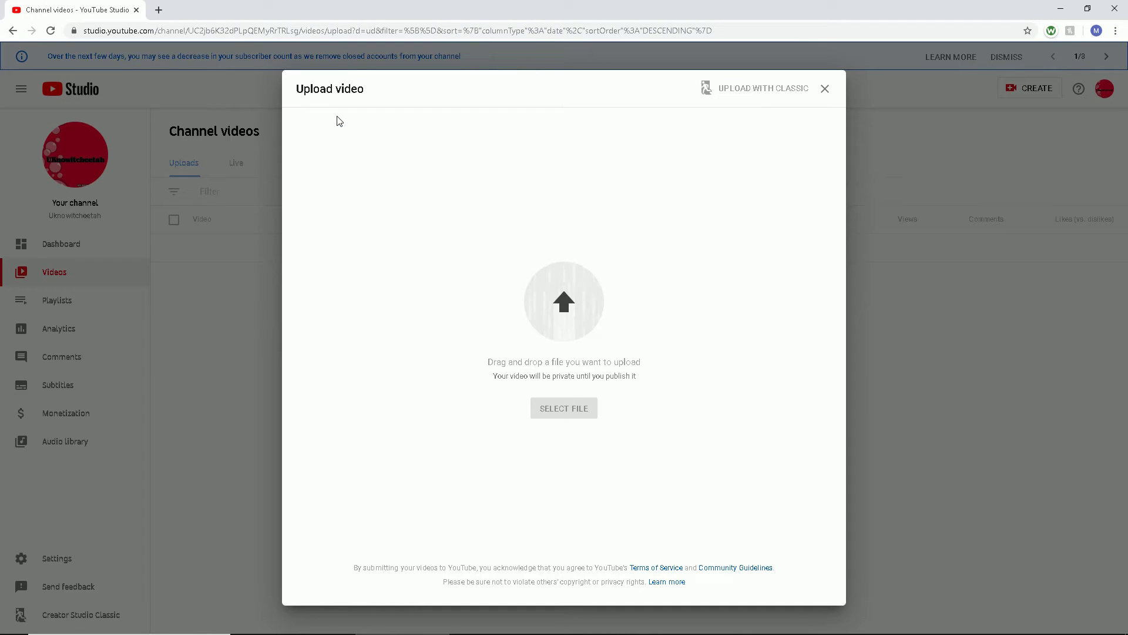